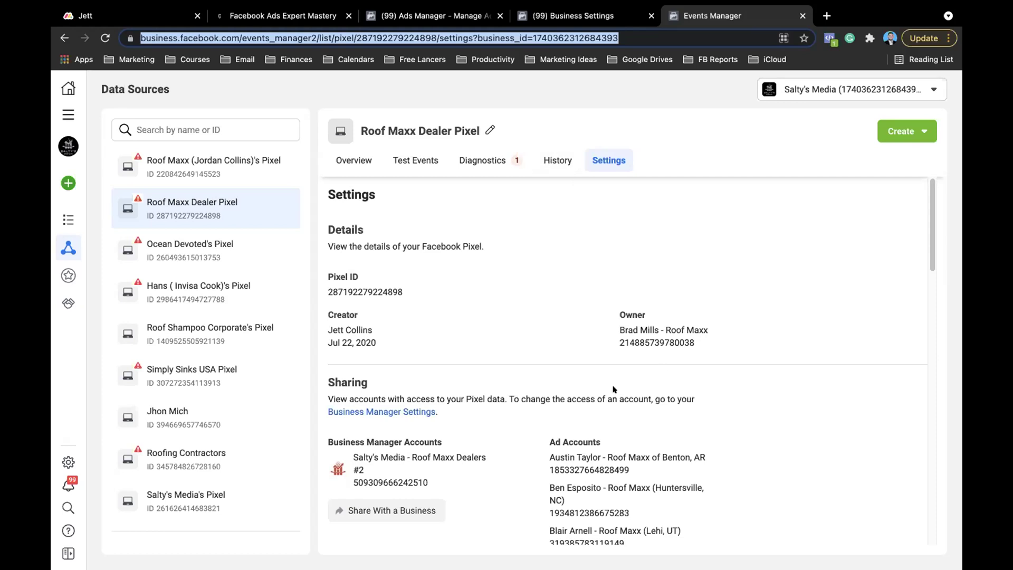
# Scroll down the Roof Maxx Dealer Pixel settings to Automatic Advanced Matching
pyautogui.scroll(-1, 612, 391)
pyautogui.scroll(-2, 613, 393)
pyautogui.scroll(-1, 613, 384)
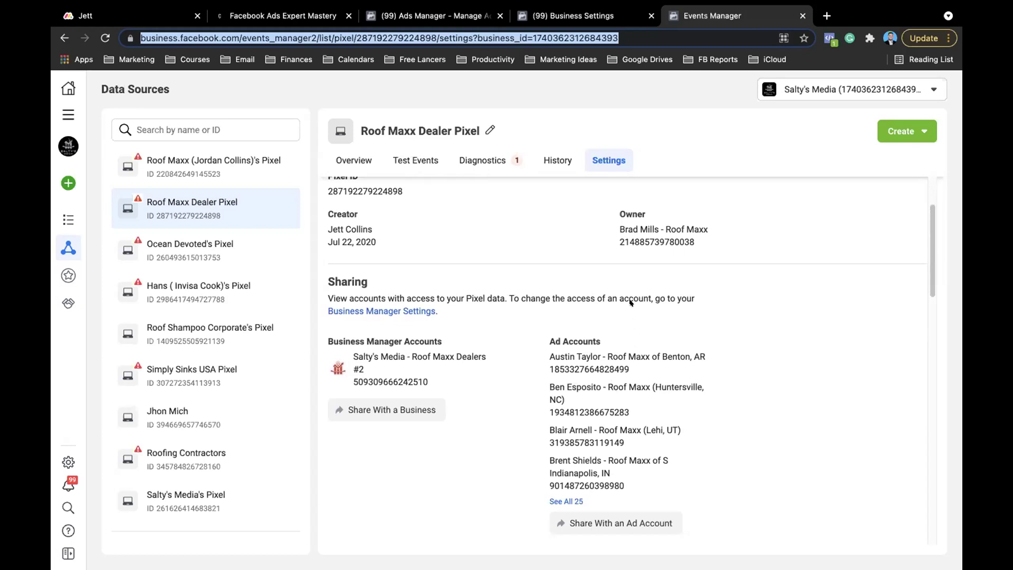
pyautogui.scroll(3, 631, 302)
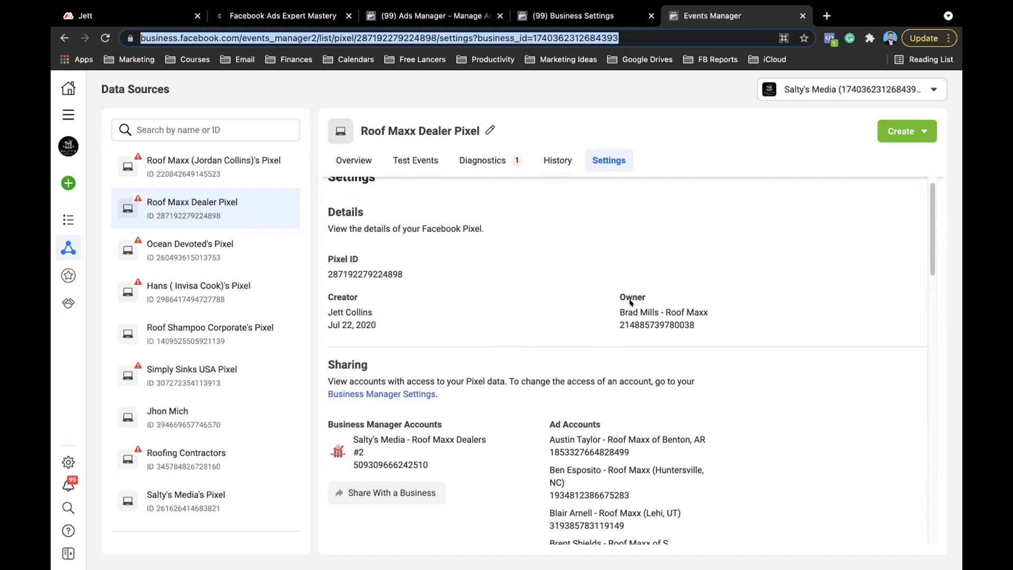
pyautogui.scroll(-1, 630, 302)
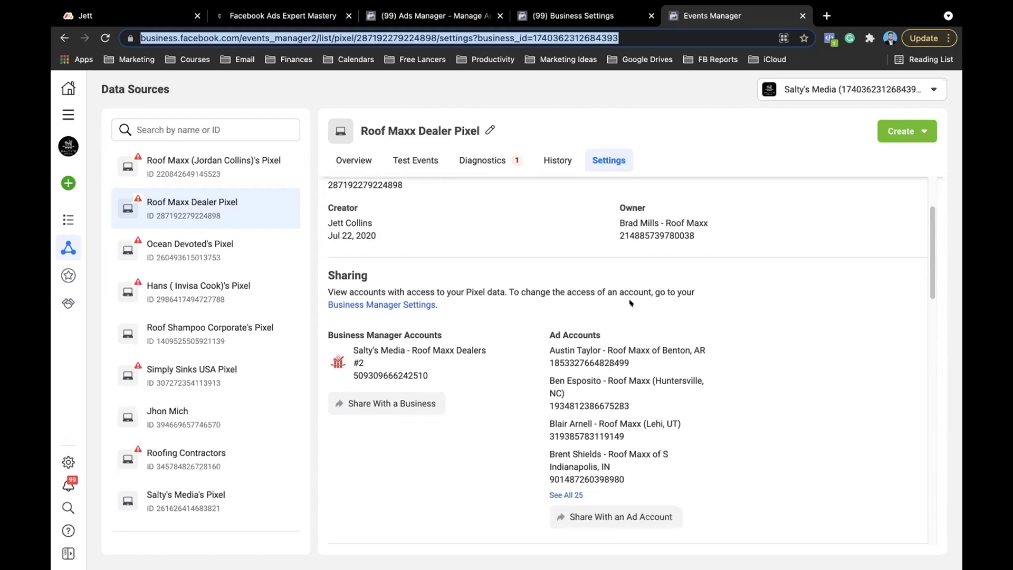
pyautogui.scroll(-5, 630, 301)
pyautogui.scroll(-5, 563, 264)
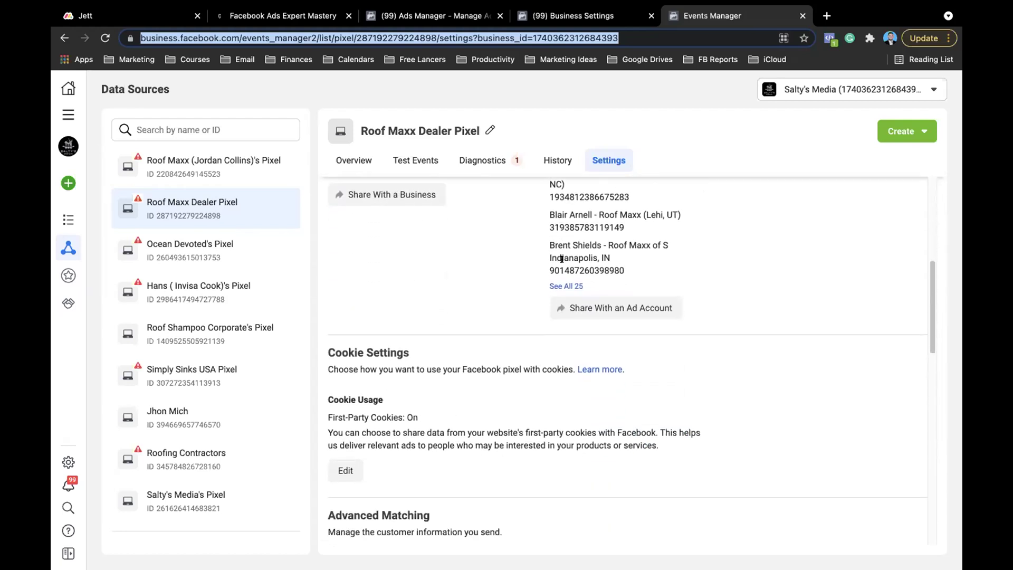
pyautogui.scroll(-4, 562, 389)
pyautogui.scroll(-1, 567, 377)
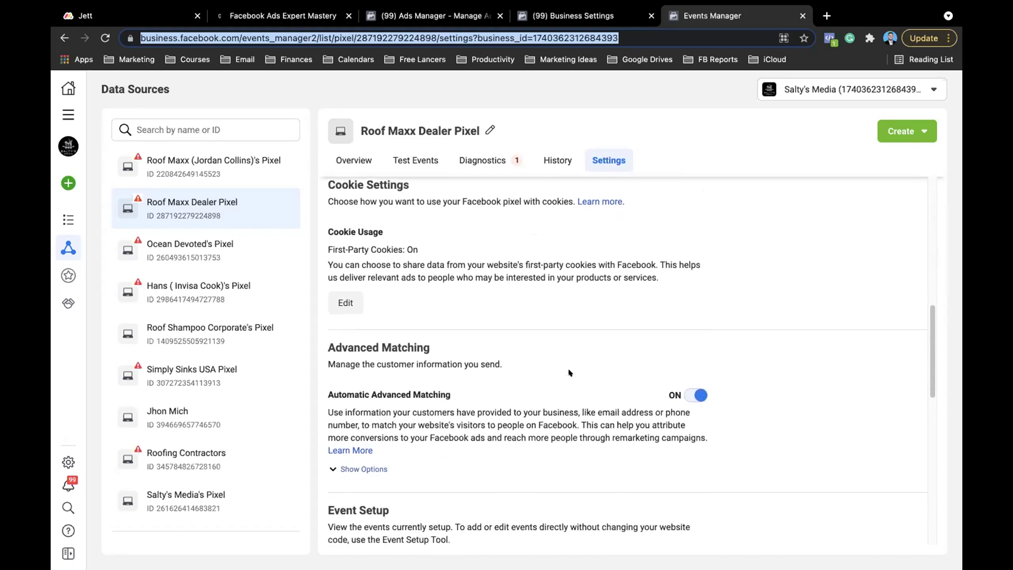
pyautogui.scroll(-2, 569, 372)
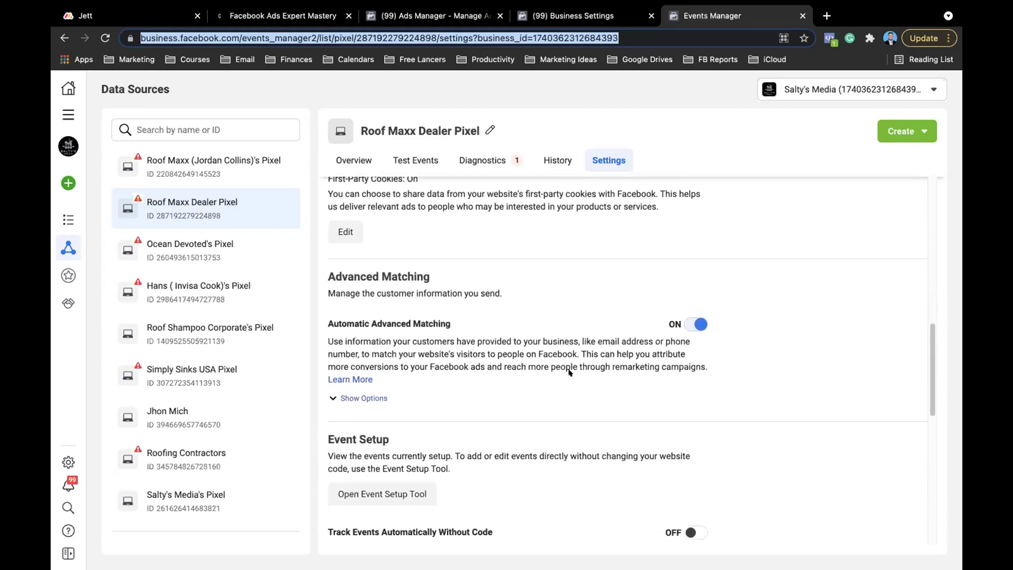
# Expand Automatic Advanced Matching to confirm Email, Gender, Phone Number and other fields are on
pyautogui.click(360, 397)
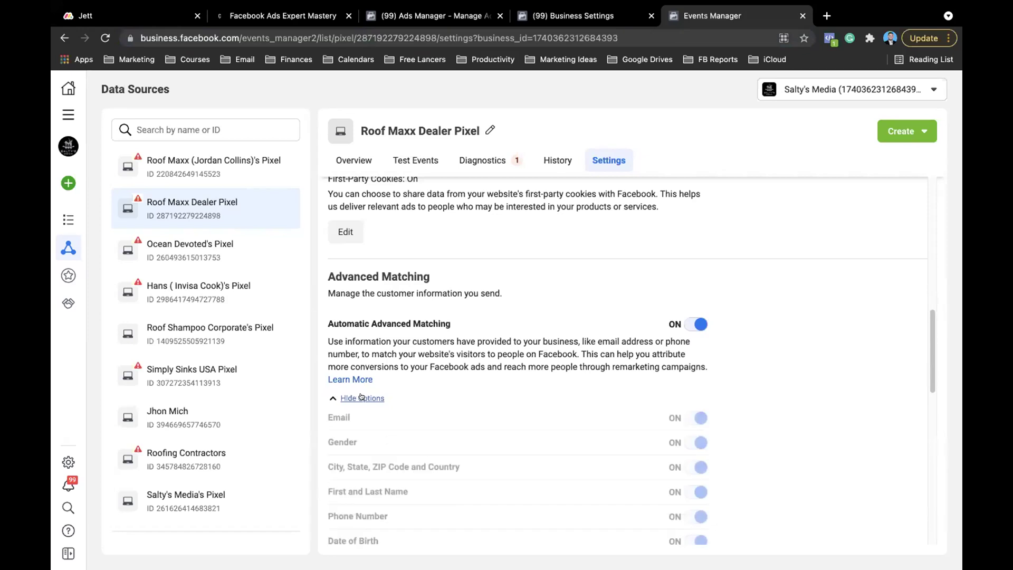
pyautogui.scroll(-2, 491, 360)
pyautogui.scroll(-2, 492, 360)
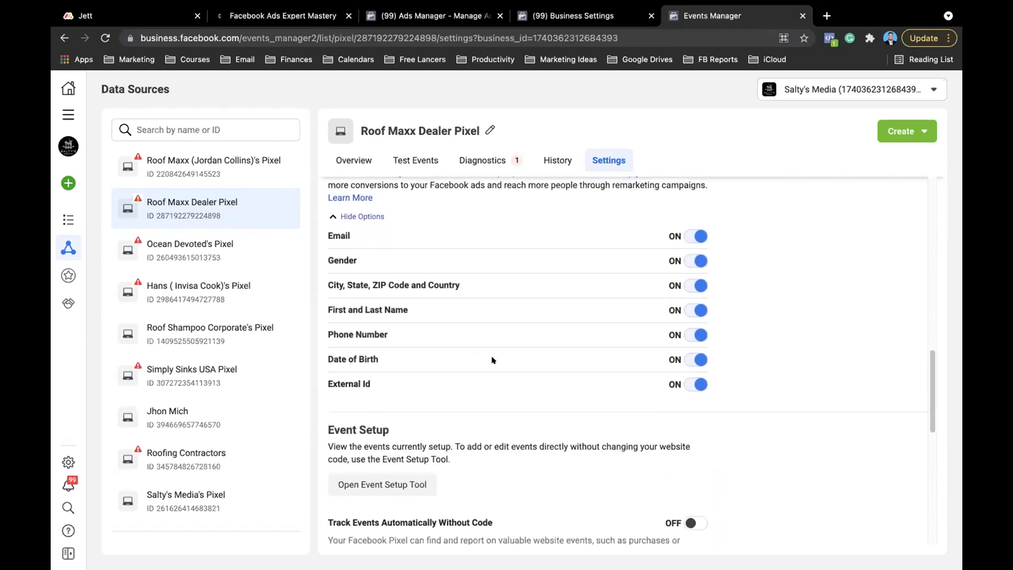
pyautogui.scroll(-2, 492, 360)
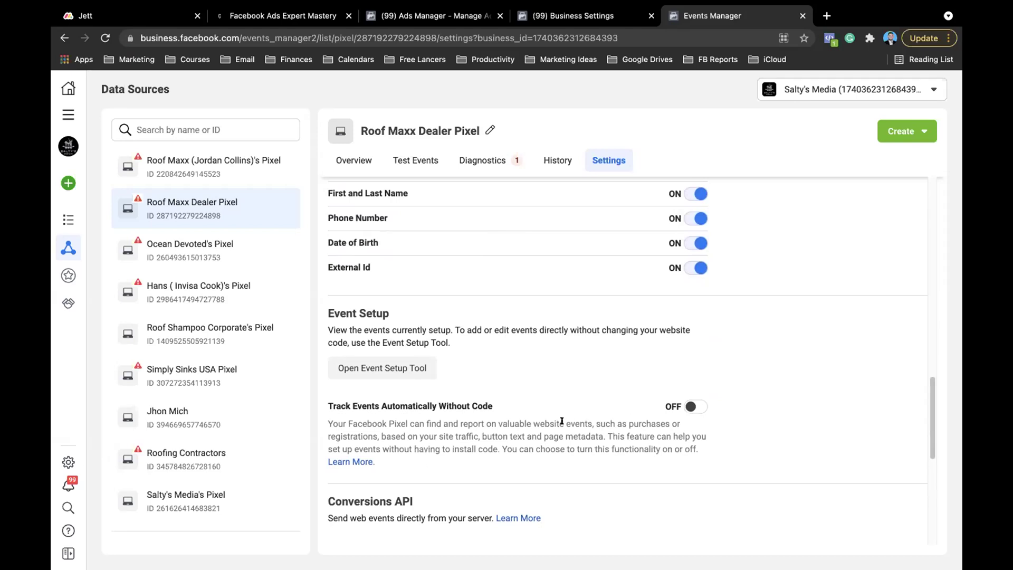
# Review the Event Setup, Conversions API and Traffic Permissions sections without changing anything
pyautogui.scroll(-2, 561, 421)
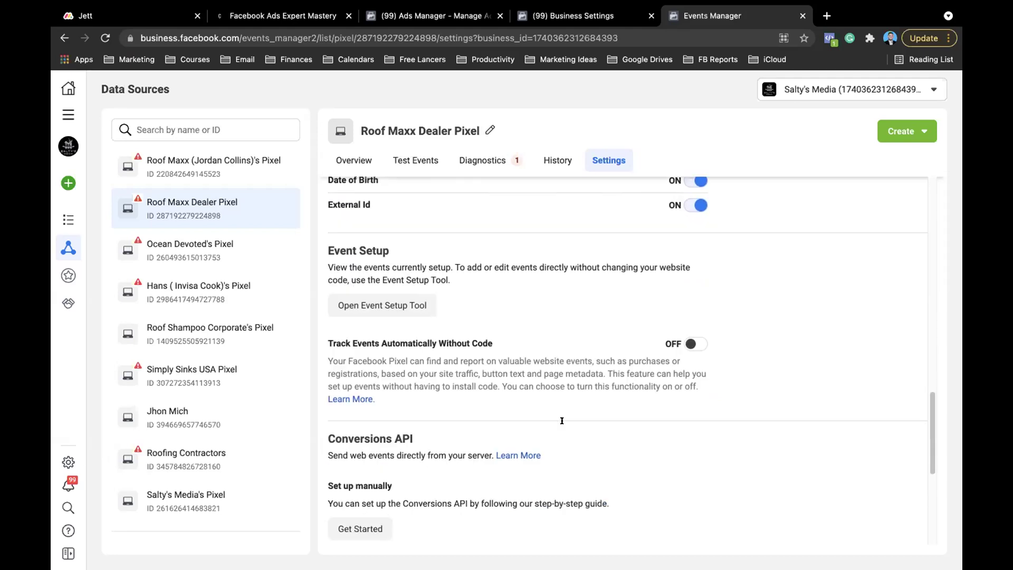
pyautogui.scroll(-2, 562, 421)
pyautogui.scroll(-1, 563, 423)
pyautogui.scroll(-1, 562, 423)
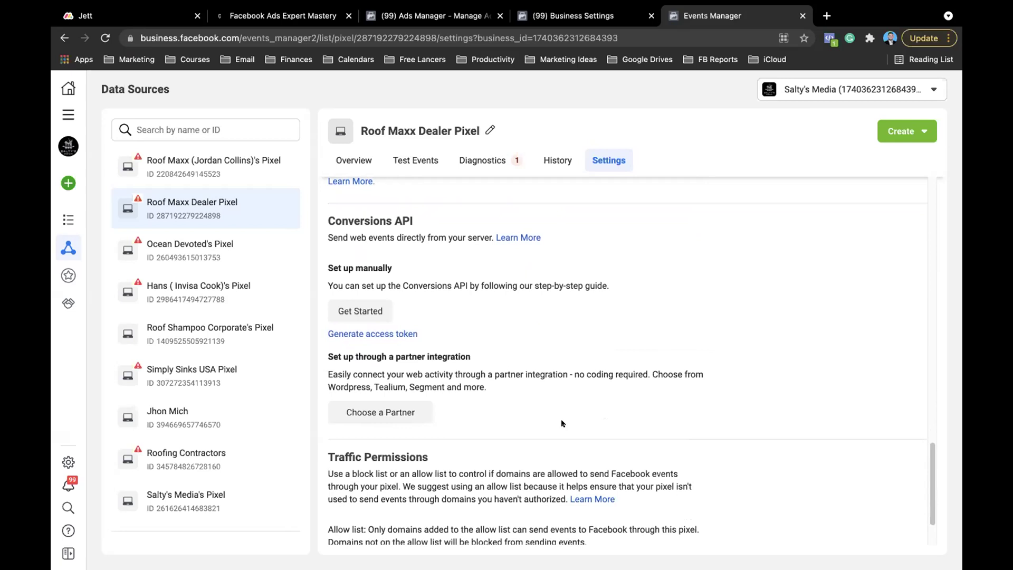
pyautogui.scroll(-2, 561, 422)
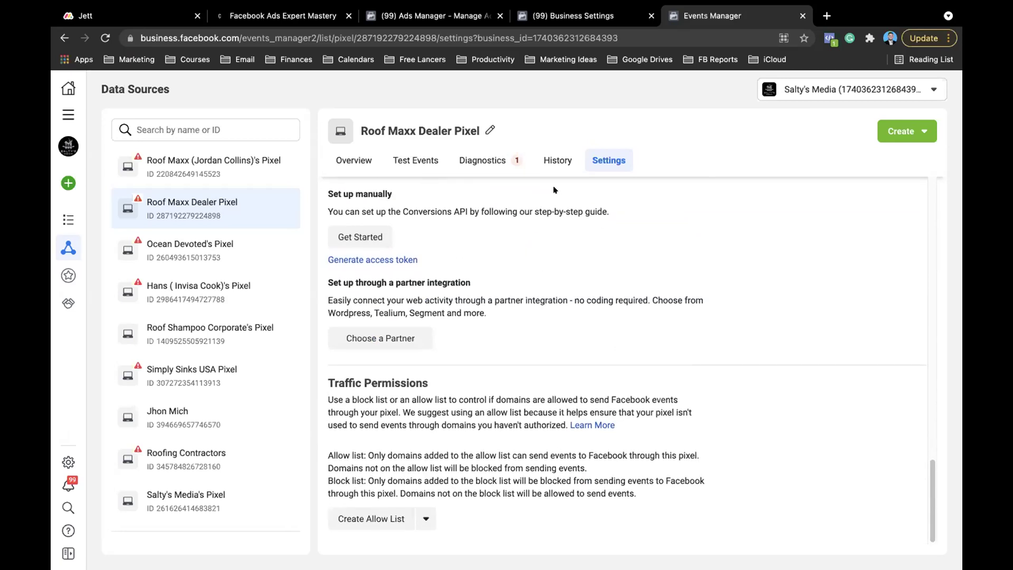
pyautogui.scroll(2, 544, 342)
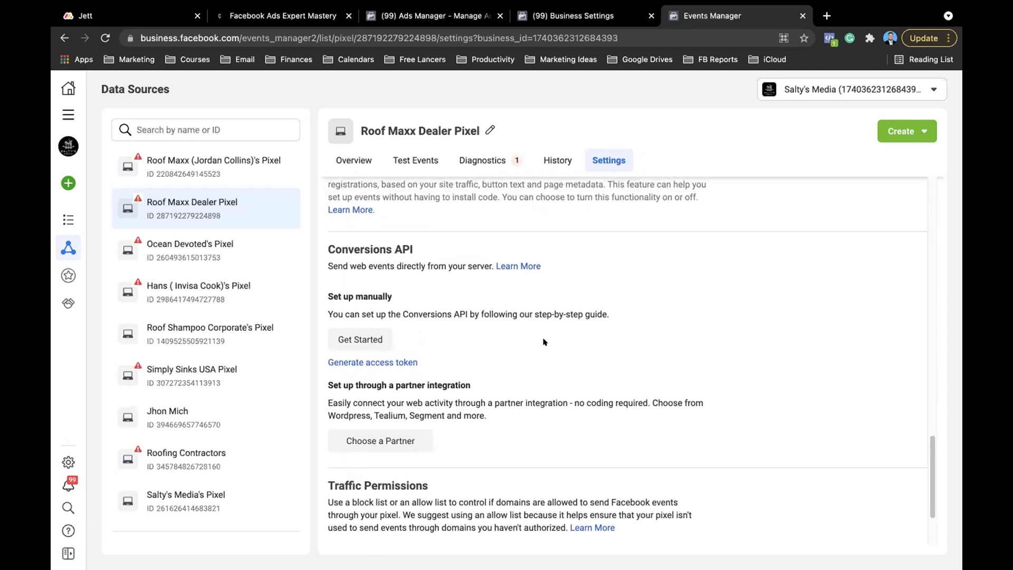
pyautogui.scroll(1, 544, 342)
pyautogui.scroll(3, 544, 342)
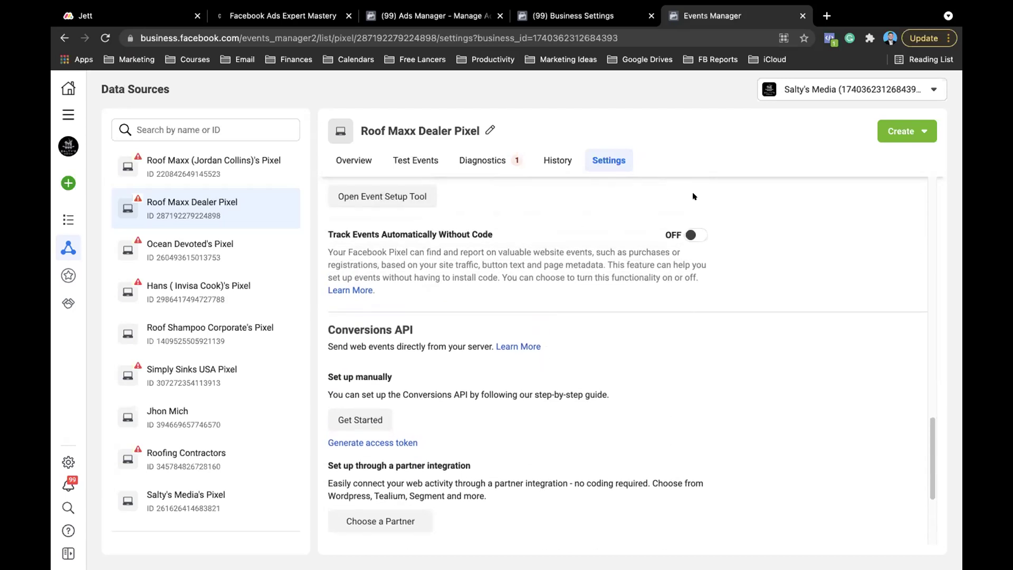
# Check the pixel in Business Settings, then refresh the four Roof Maxx Testing campaigns in Ads Manager
pyautogui.click(573, 16)
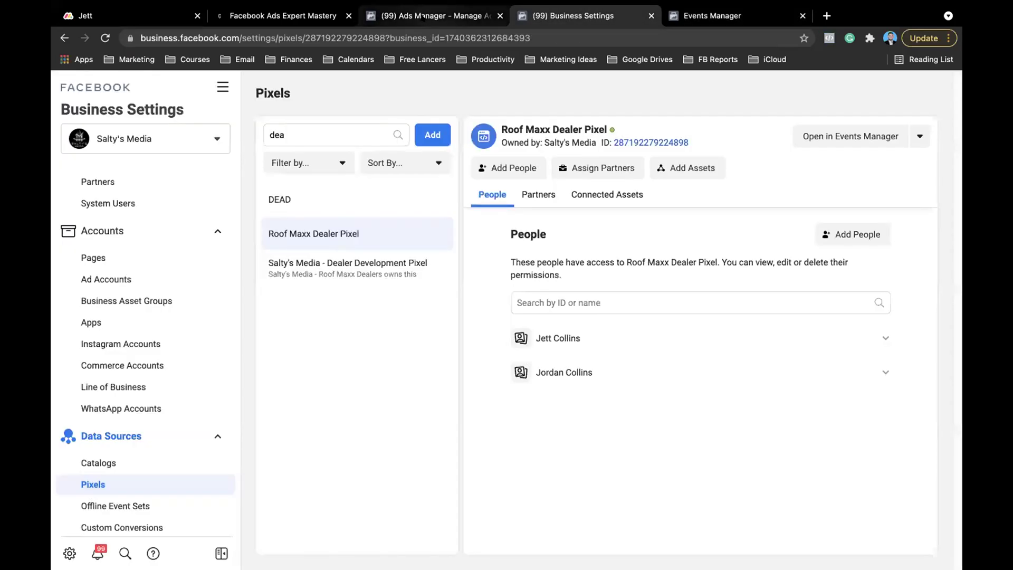
pyautogui.hotkey('ctrl', 'shift', 'Tab')
pyautogui.click(703, 87)
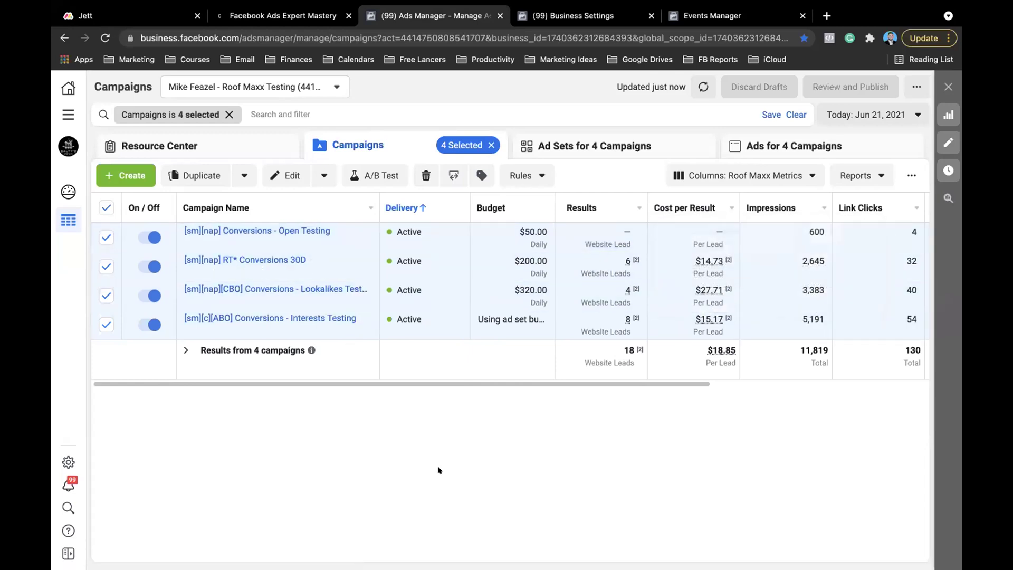
# Set the date range to Yesterday (Jun 20, 2021): 61 website leads at $14.54 each
pyautogui.click(855, 120)
pyautogui.click(874, 203)
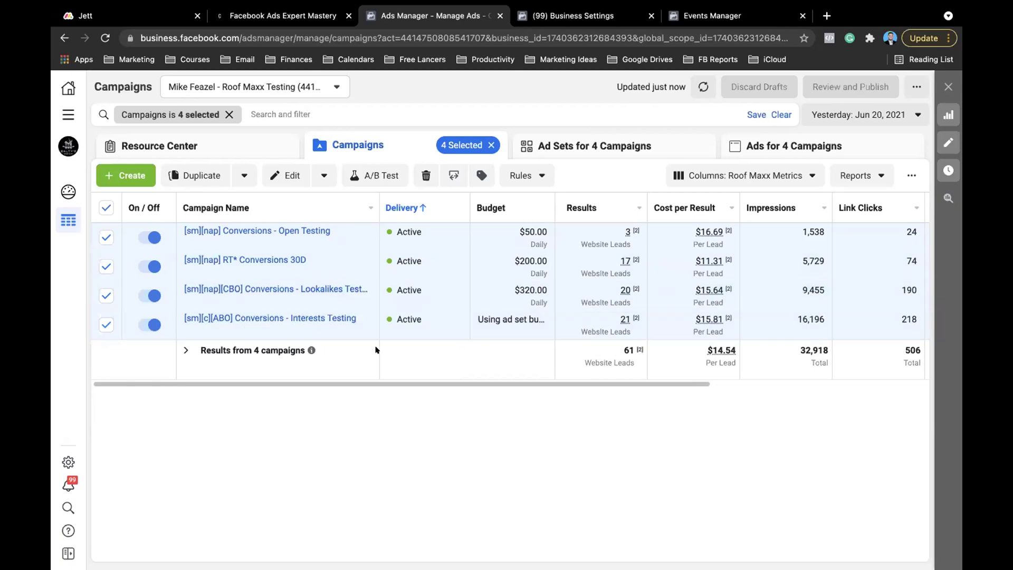
pyautogui.hscroll(2, 686, 292)
pyautogui.hscroll(-2, 686, 292)
pyautogui.moveTo(502, 290)
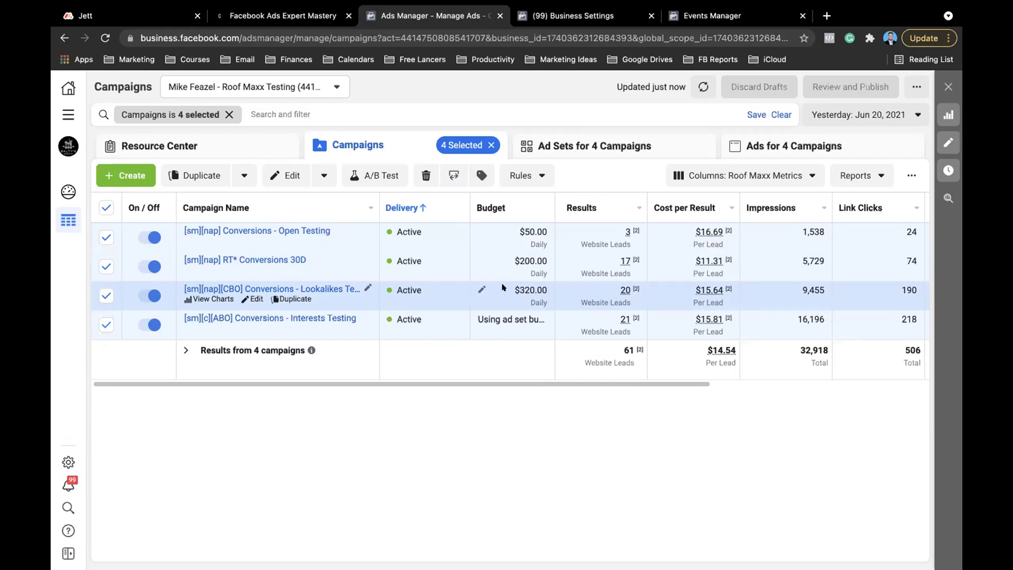
# Compare Last 7 days and Yesterday results, then return to Today (Jun 21): 18 leads
pyautogui.click(839, 114)
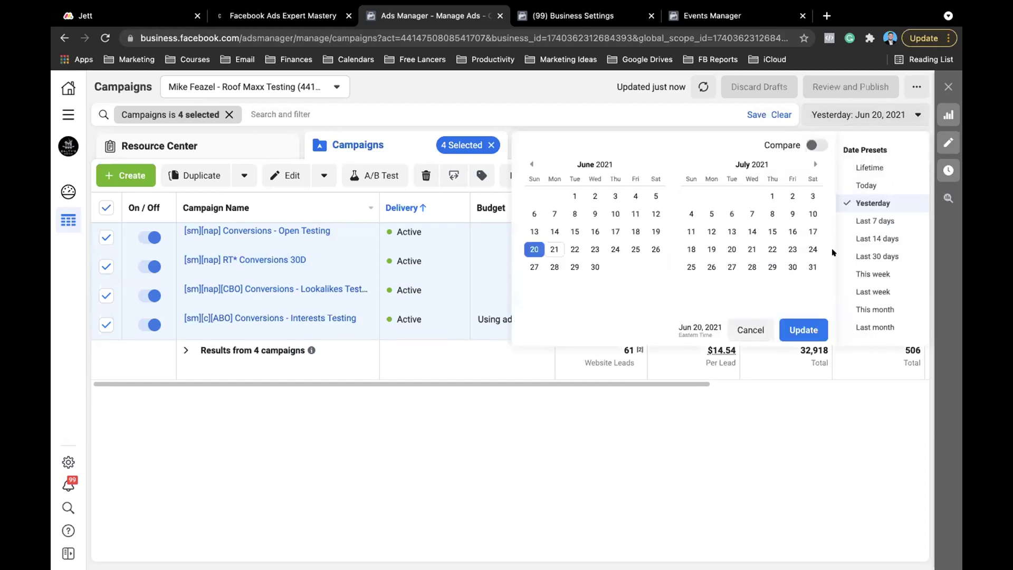
pyautogui.click(862, 222)
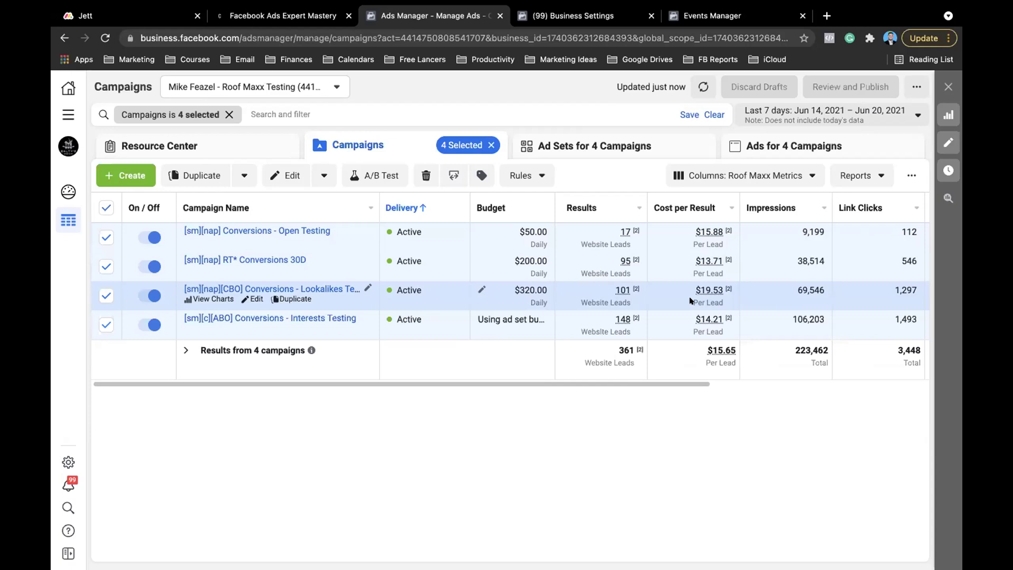
pyautogui.click(823, 121)
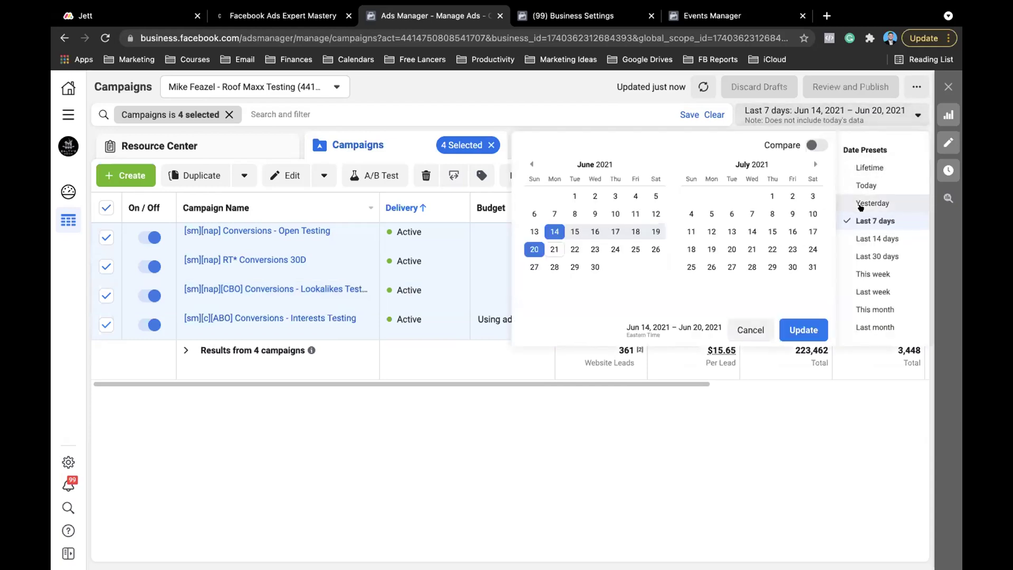
pyautogui.click(861, 204)
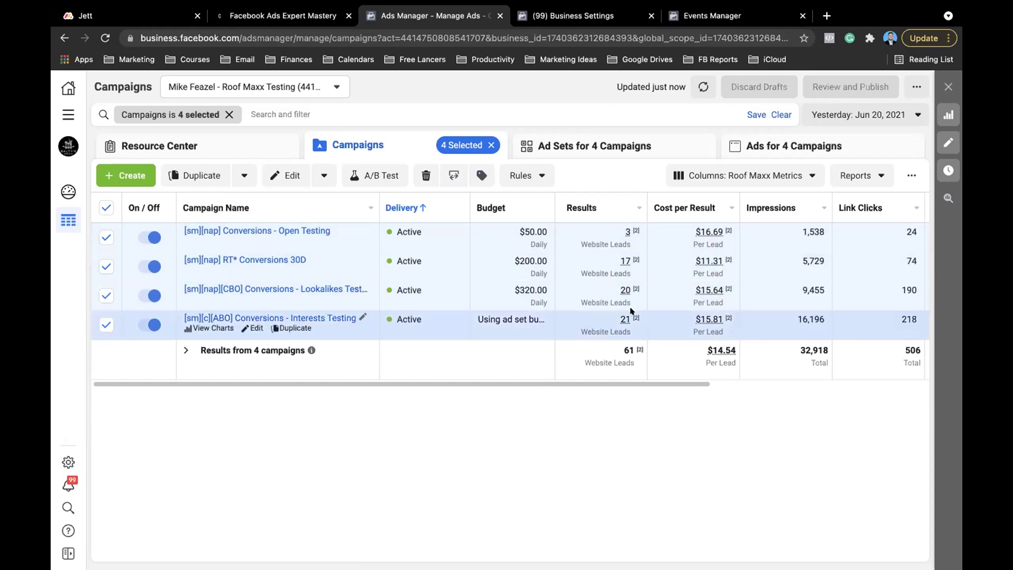
pyautogui.click(871, 116)
pyautogui.click(869, 181)
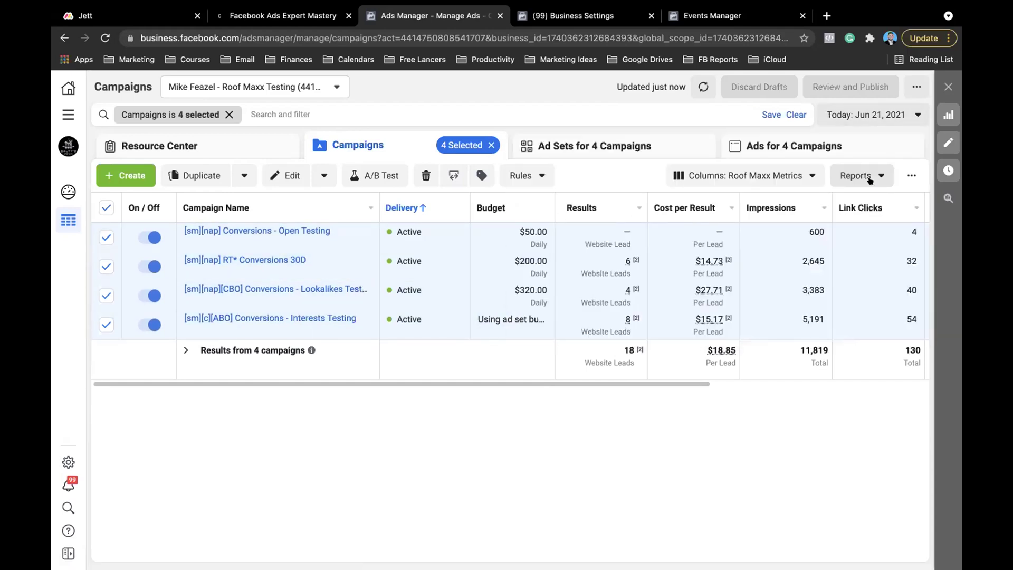